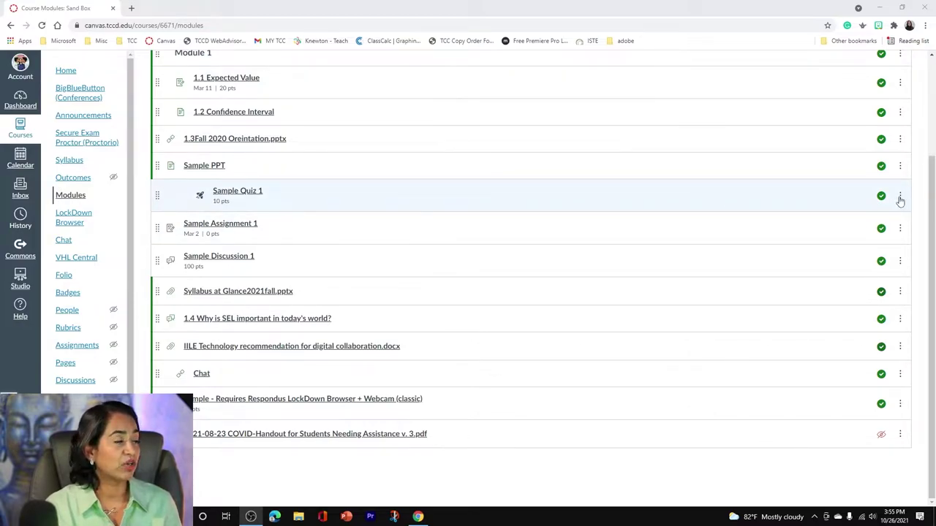
Remove Sample Quiz 1 from Module 1 and confirm the removal.
{"action": "left_click", "coordinate": [900, 199]}
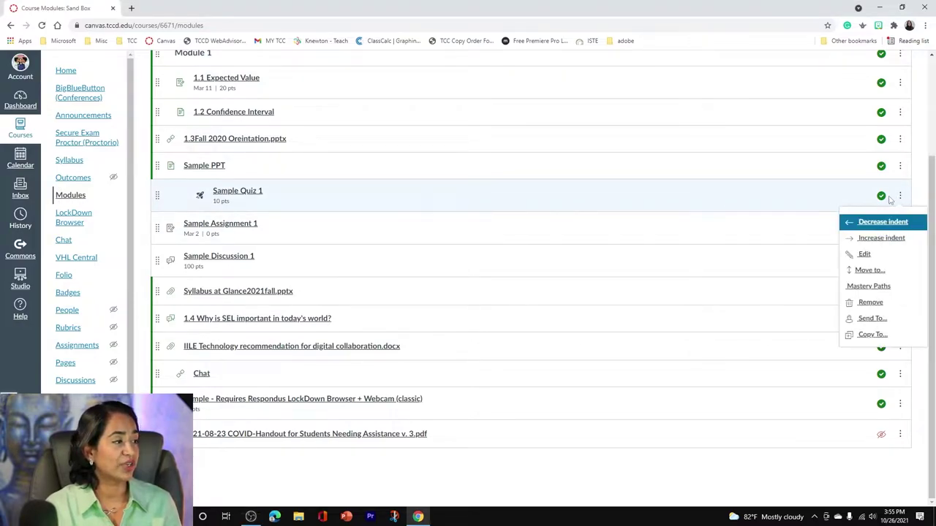
{"action": "left_click", "coordinate": [872, 303]}
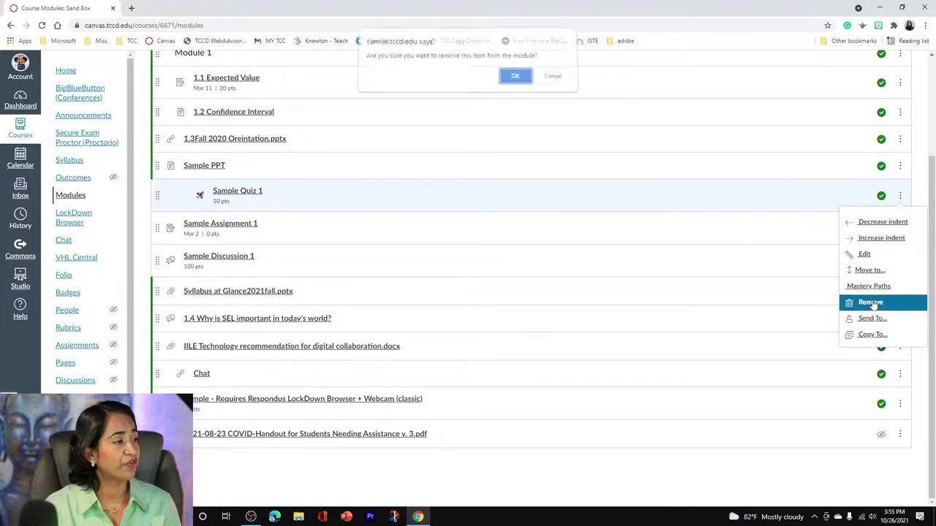
{"action": "left_click", "coordinate": [516, 81]}
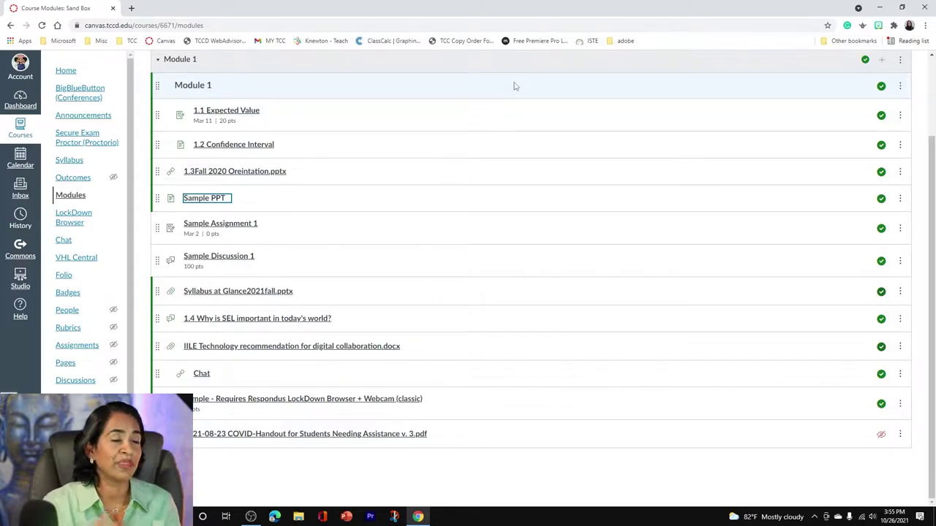
Add the existing quiz Sample Quiz 1 to Module 1 without indentation and move it directly above Sample PPT.
{"action": "left_click", "coordinate": [882, 63]}
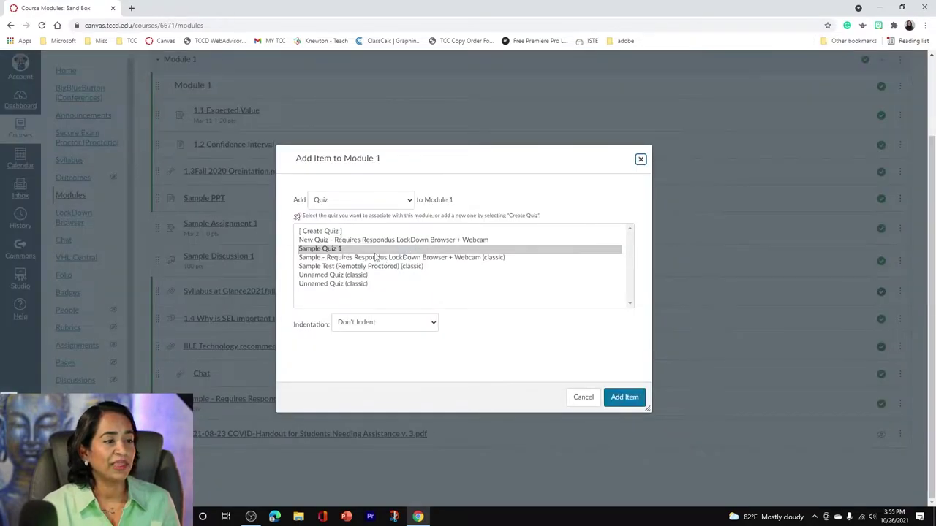
{"action": "left_click", "coordinate": [625, 397]}
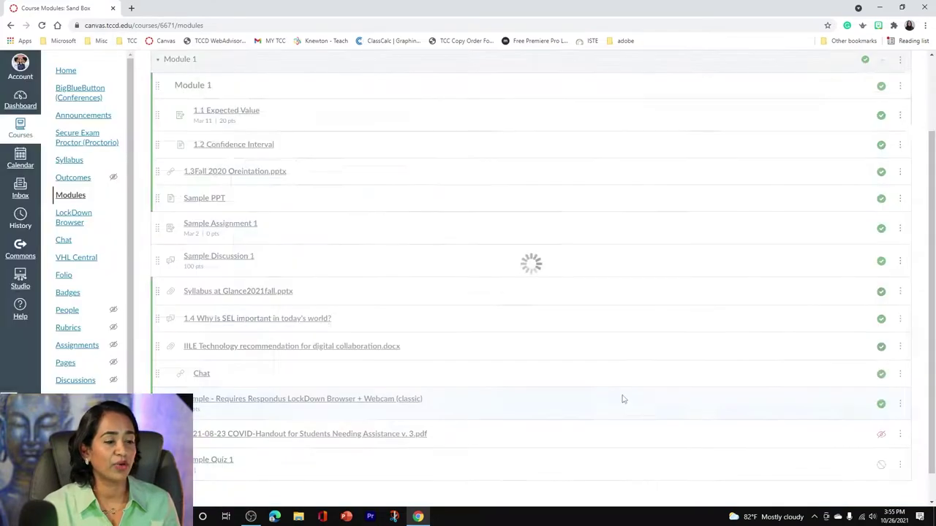
{"action": "left_click_drag", "start_coordinate": [212, 461], "coordinate": [212, 197]}
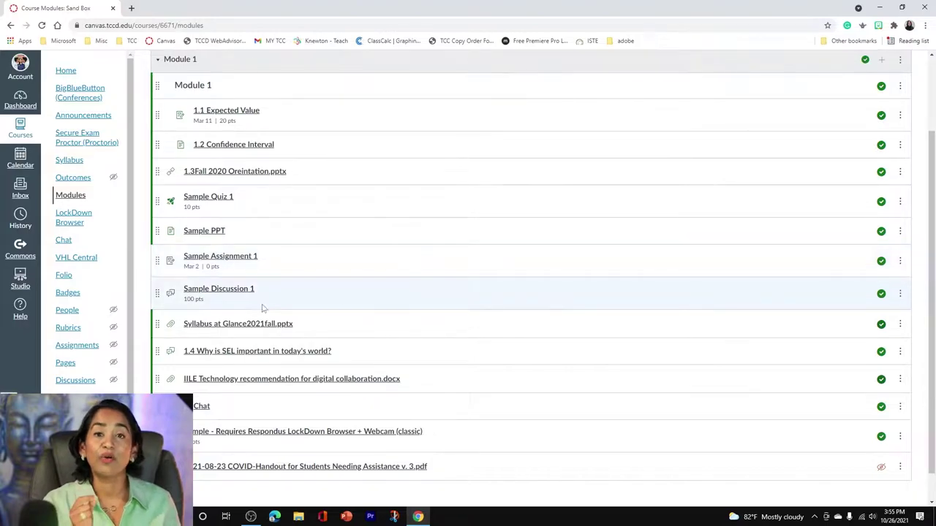
In the course's Assignments list, move Sample Quiz 1 above Sample Assignment 1, and delete the quiz.
{"action": "left_click", "coordinate": [85, 351]}
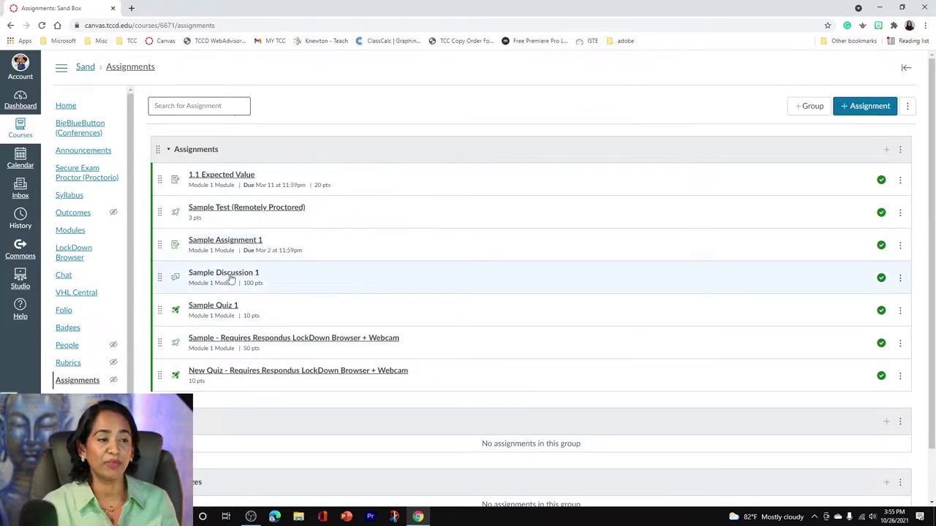
{"action": "left_click_drag", "start_coordinate": [160, 310], "coordinate": [168, 240]}
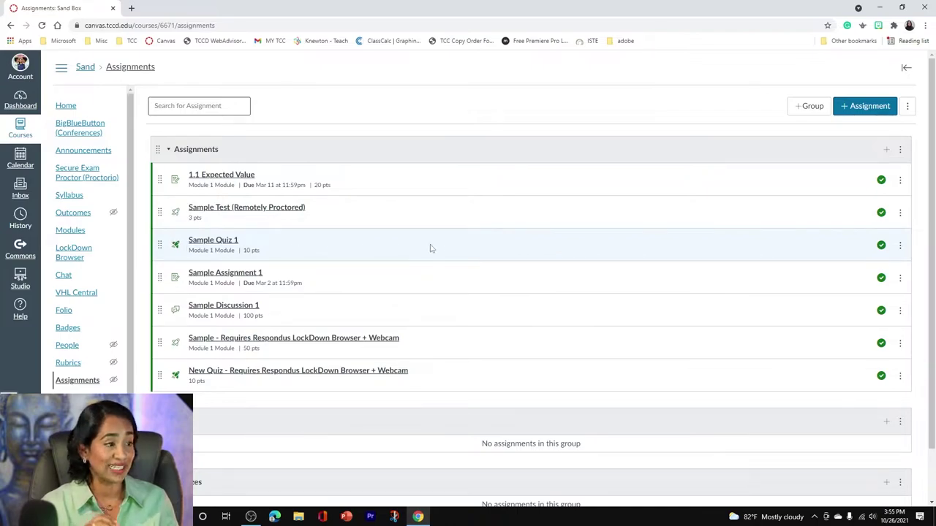
{"action": "left_click", "coordinate": [901, 247]}
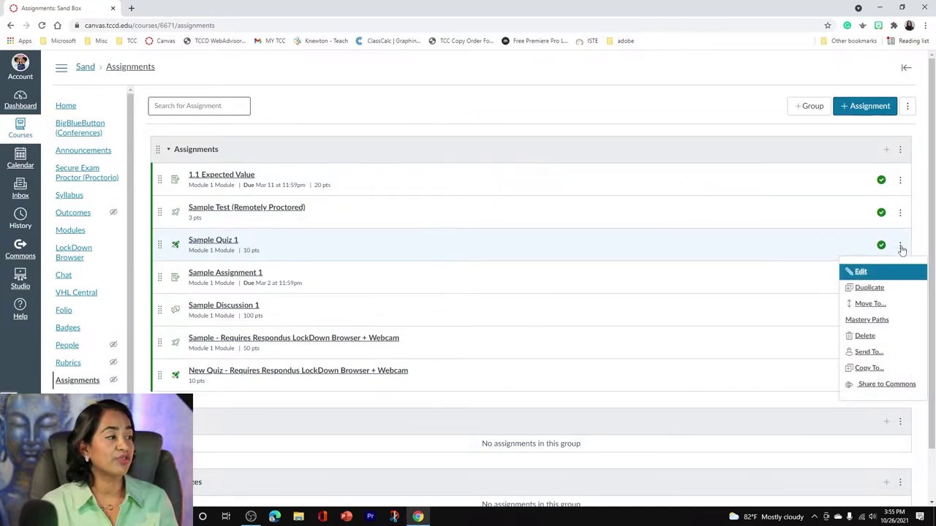
{"action": "left_click", "coordinate": [865, 336]}
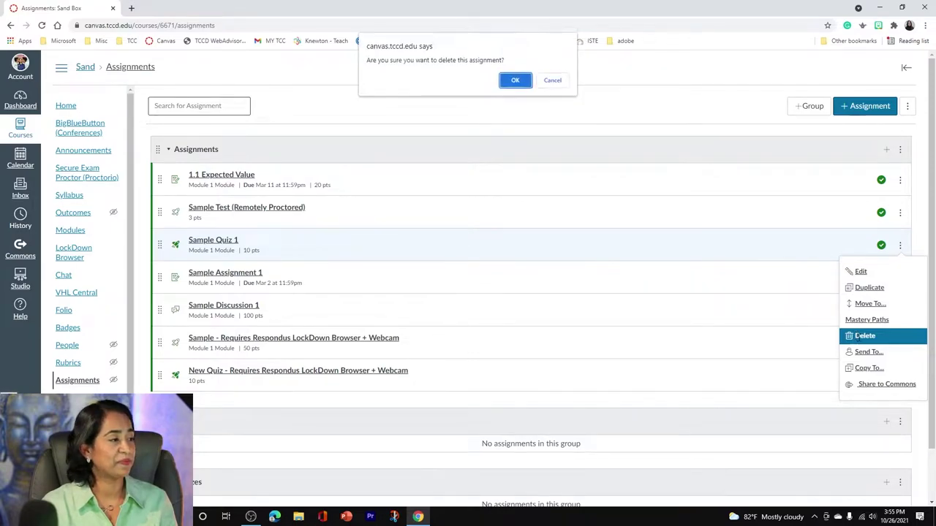
{"action": "left_click", "coordinate": [516, 80]}
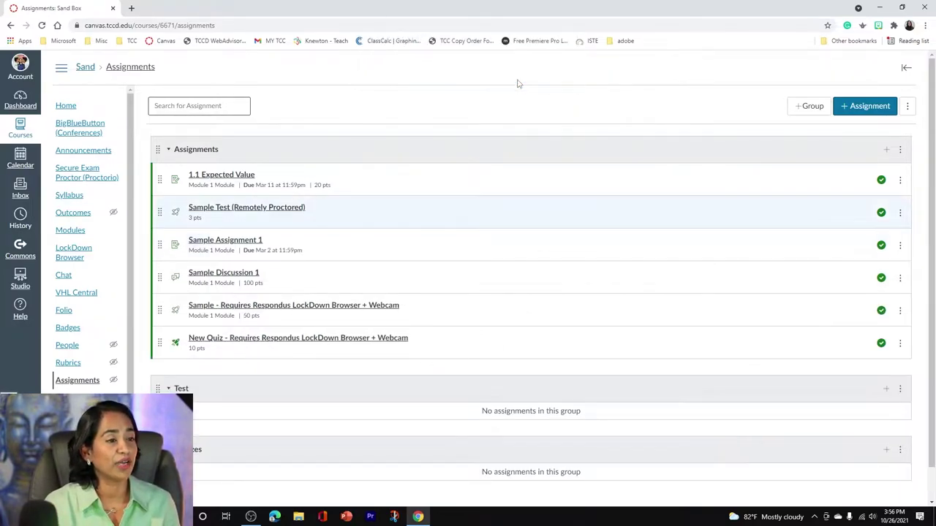
Delete Sample Assignment 1 and Sample Discussion 1 from the Assignments list.
{"action": "left_click", "coordinate": [901, 246]}
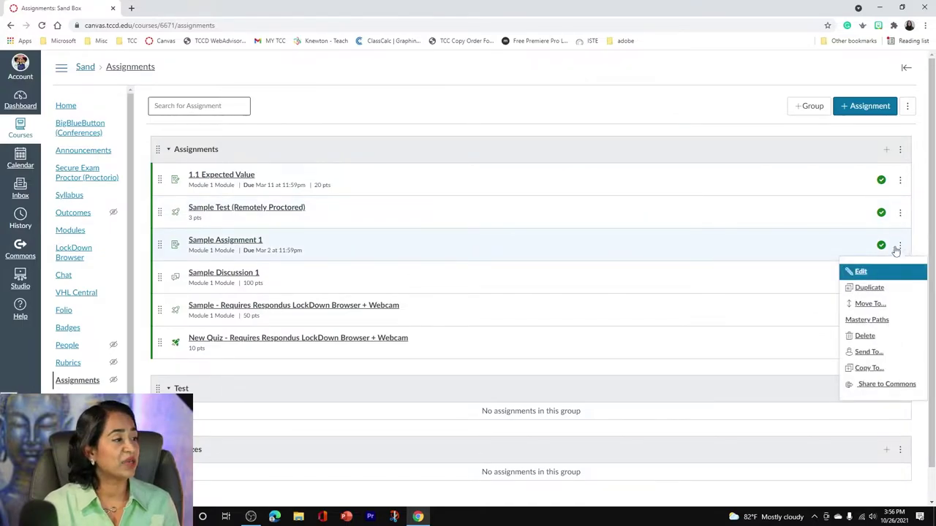
{"action": "left_click", "coordinate": [865, 335]}
{"action": "left_click", "coordinate": [516, 82]}
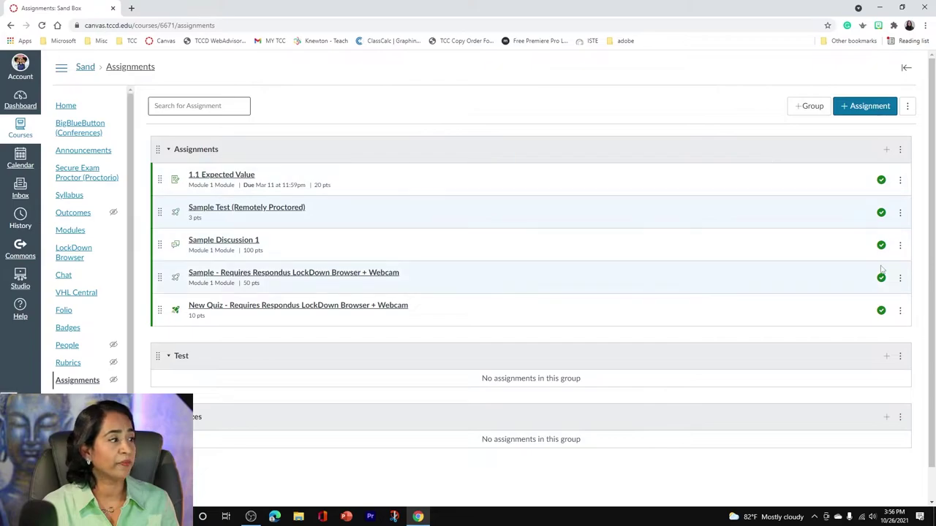
{"action": "left_click", "coordinate": [900, 246]}
{"action": "left_click", "coordinate": [865, 336]}
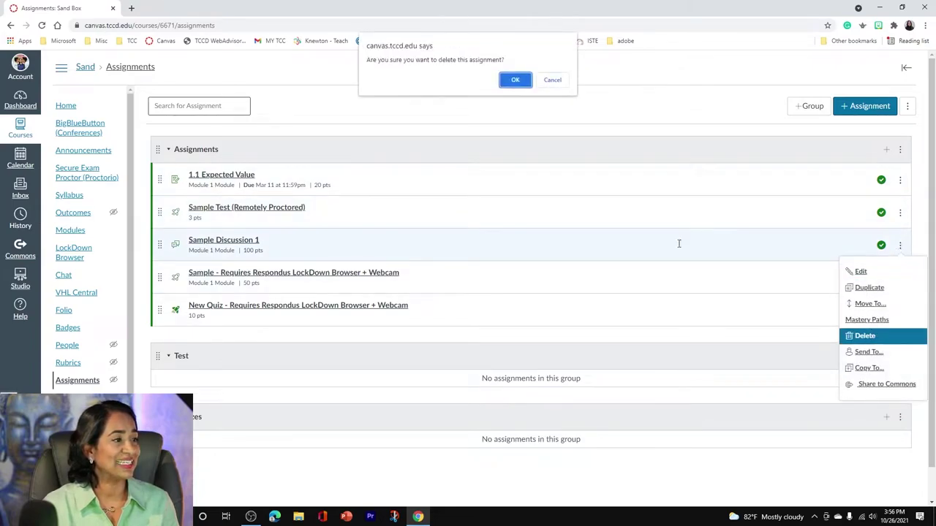
{"action": "left_click", "coordinate": [524, 83]}
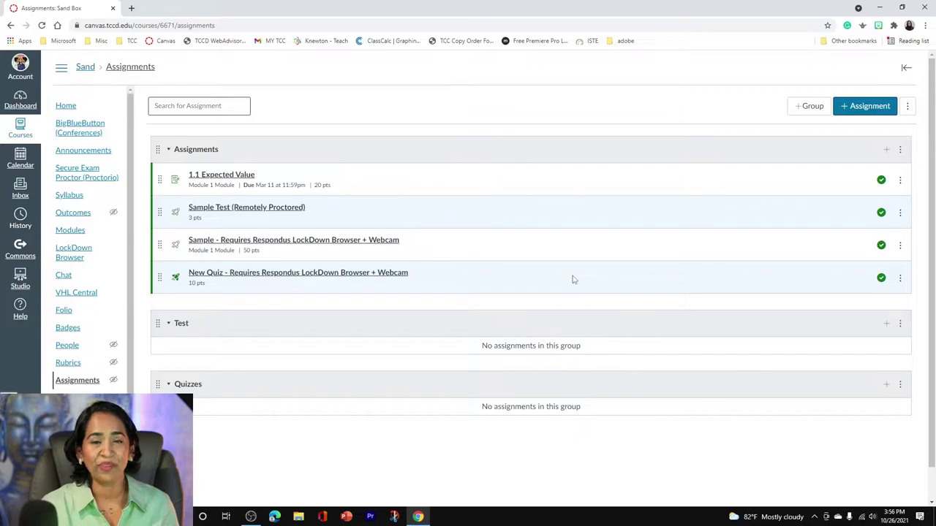
Go to the course home page and append /undelete to its address to open the list of restorable items.
{"action": "left_click", "coordinate": [69, 106]}
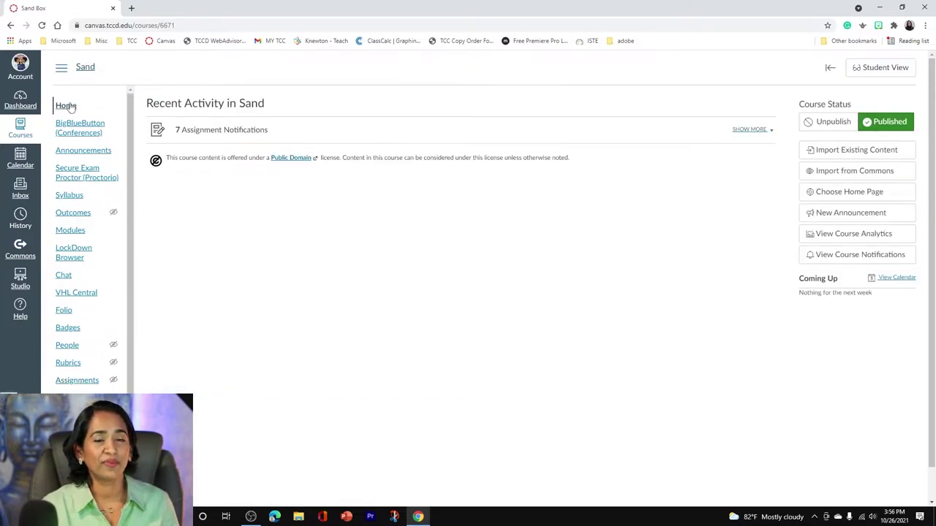
{"action": "left_click", "coordinate": [184, 26]}
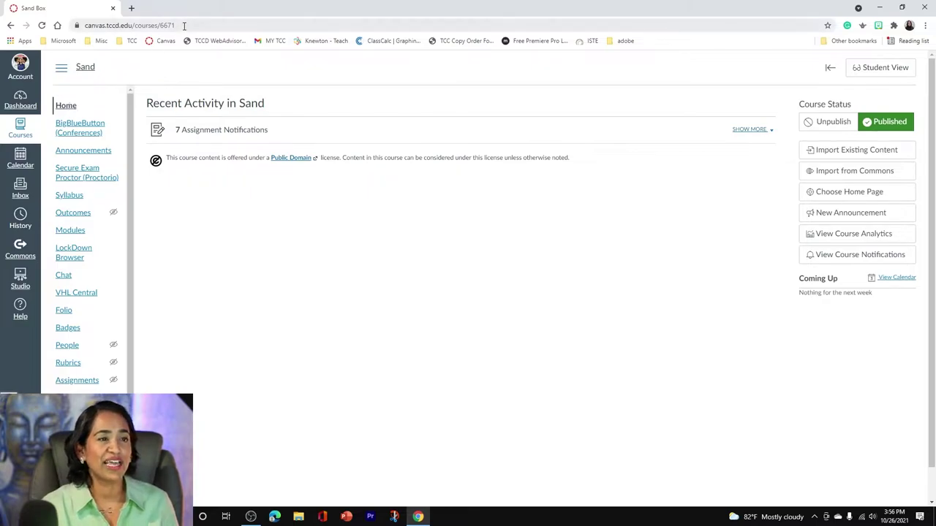
{"action": "left_click", "coordinate": [414, 83]}
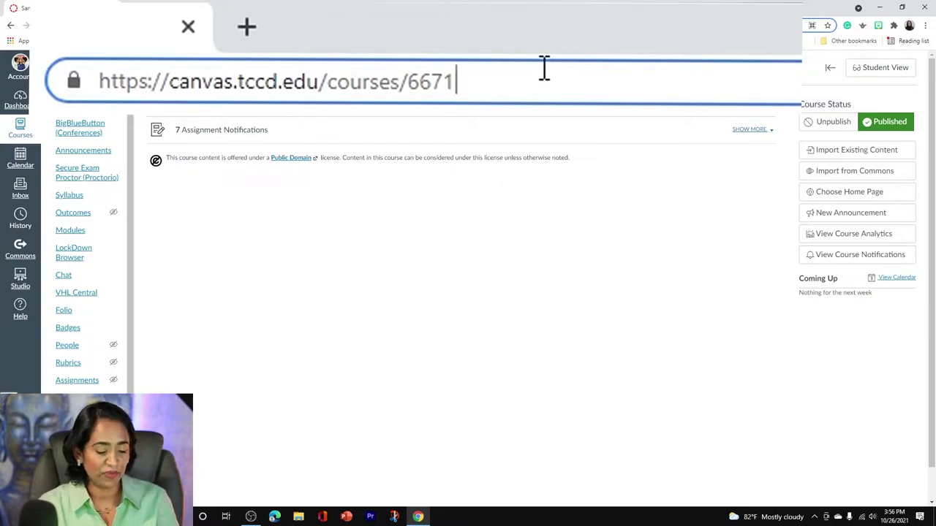
{"action": "type", "text": "/"}
{"action": "type", "text": "unde"}
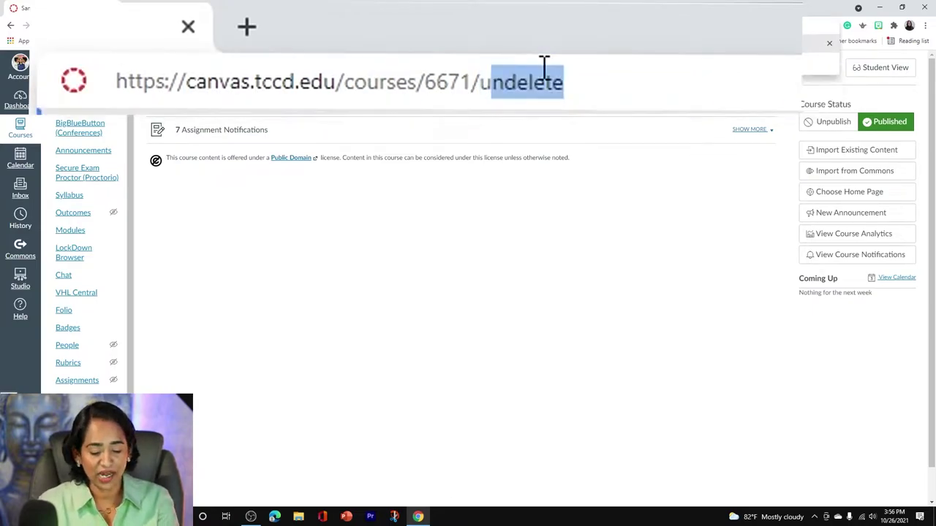
{"action": "type", "text": "lete"}
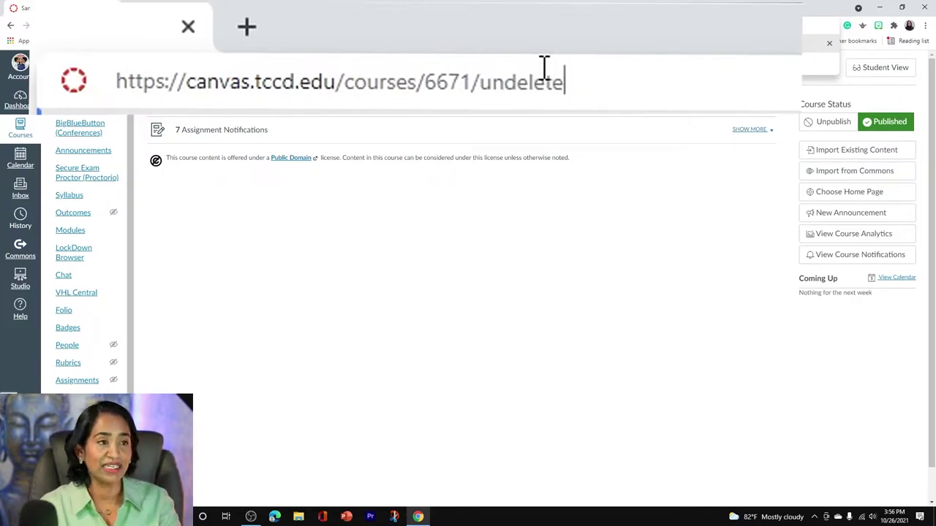
{"action": "key", "text": "Return"}
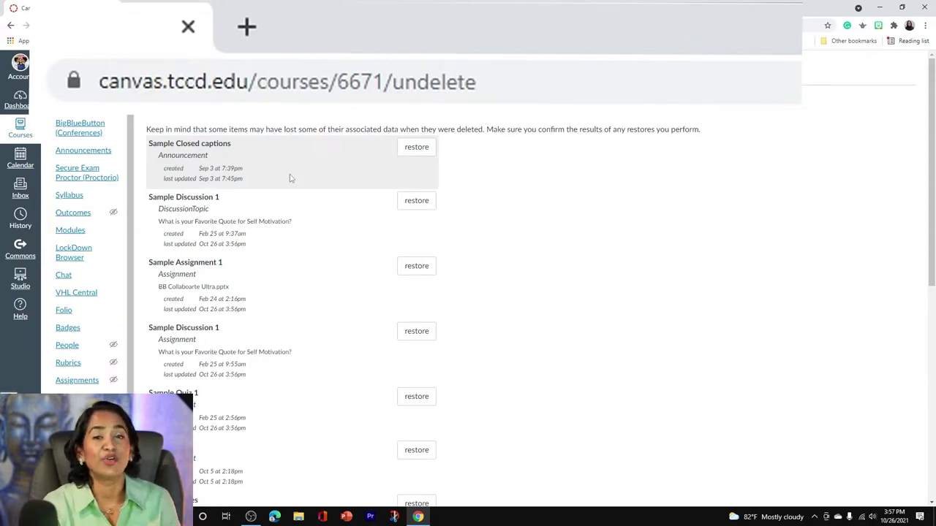
Restore the Sample Discussion 1 discussion topic, Sample Assignment 1 and Sample Quiz 1 from the deleted items.
{"action": "left_click", "coordinate": [425, 209]}
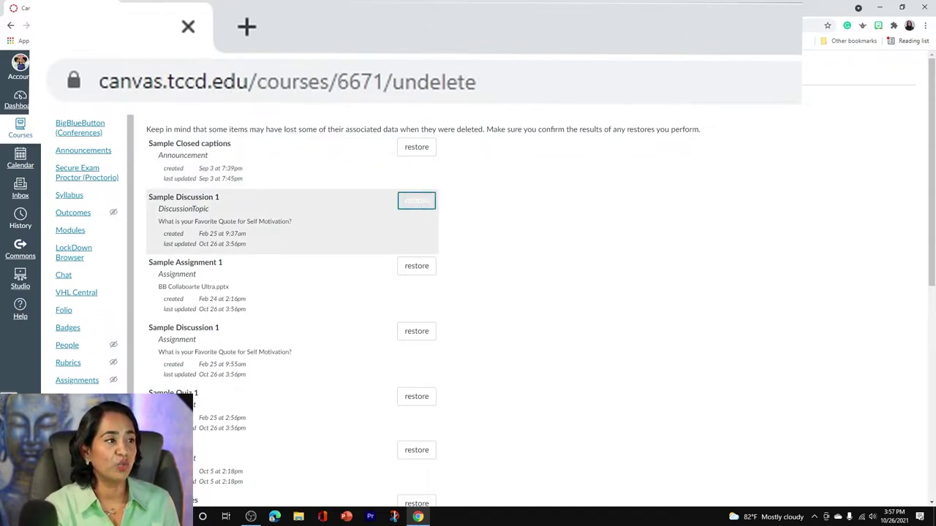
{"action": "left_click", "coordinate": [422, 208]}
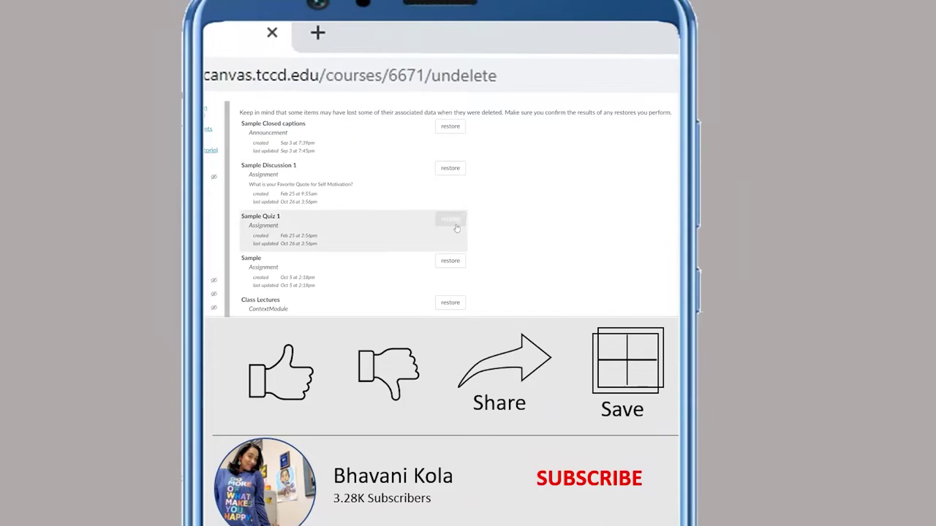
{"action": "left_click", "coordinate": [452, 225]}
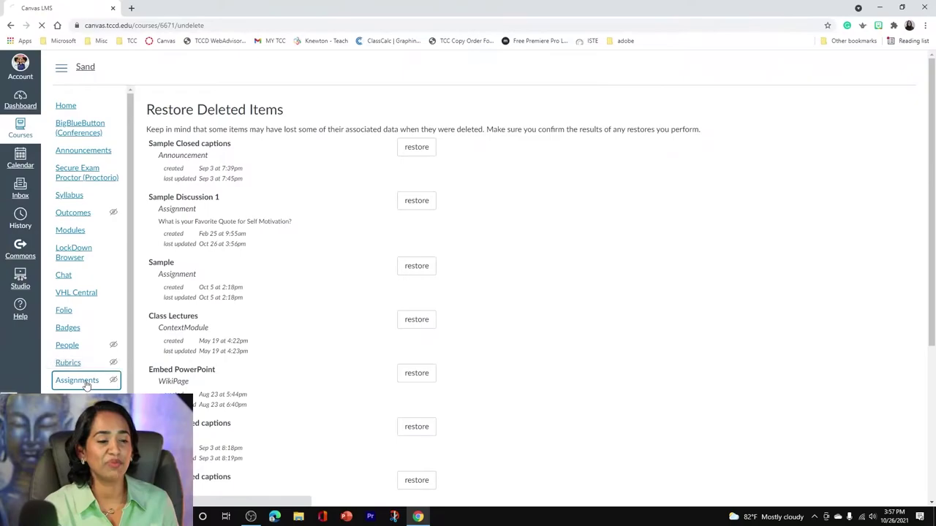
Publish Sample Quiz 1, Sample Assignment 1 and Sample Discussion 1 in the course's Assignments list.
{"action": "left_click", "coordinate": [79, 381]}
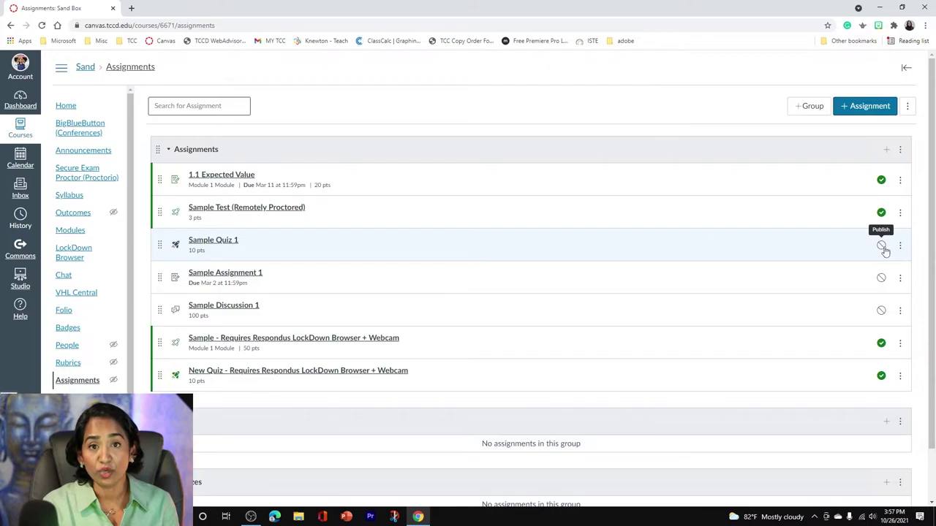
{"action": "left_click", "coordinate": [882, 247]}
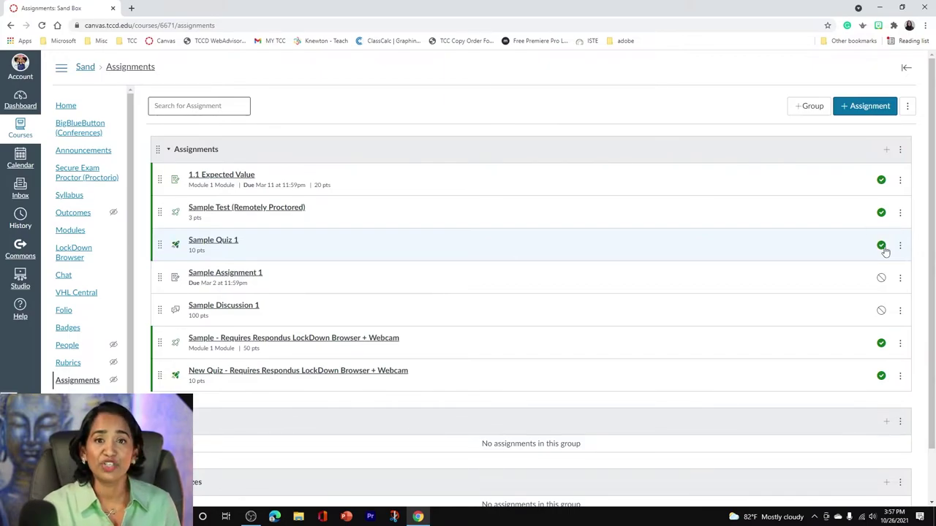
{"action": "left_click", "coordinate": [881, 281]}
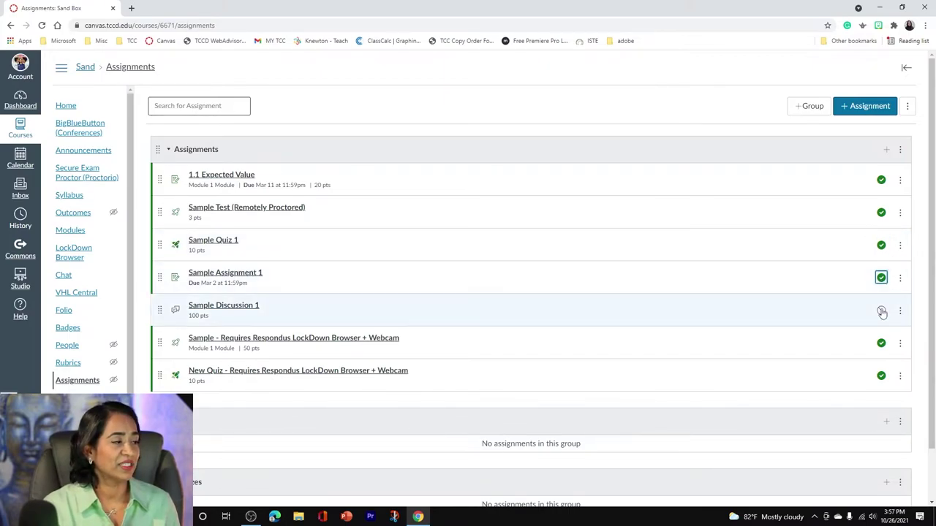
{"action": "left_click", "coordinate": [881, 310]}
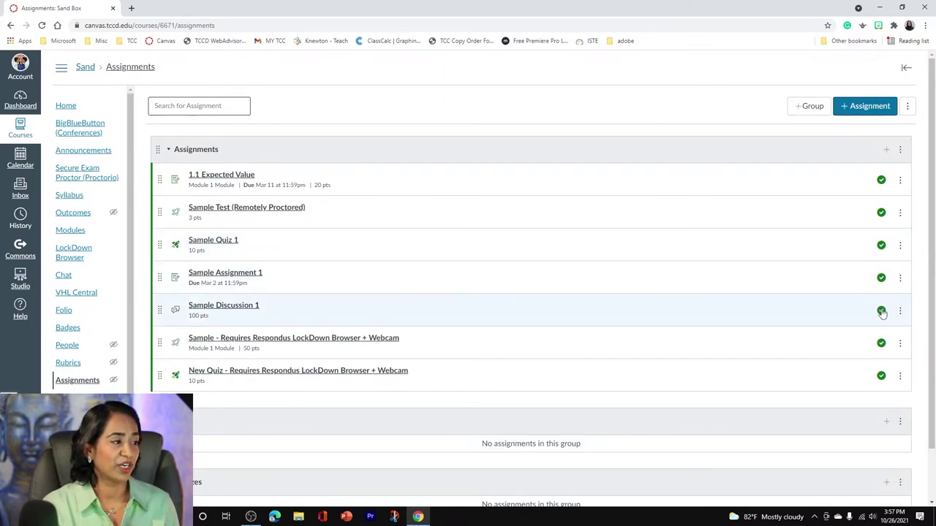
Check which assignments, quizzes and discussions can be added to Module 1, selecting Sample Assignment 1 and Sample Quiz 1 without adding them.
{"action": "left_click", "coordinate": [77, 232]}
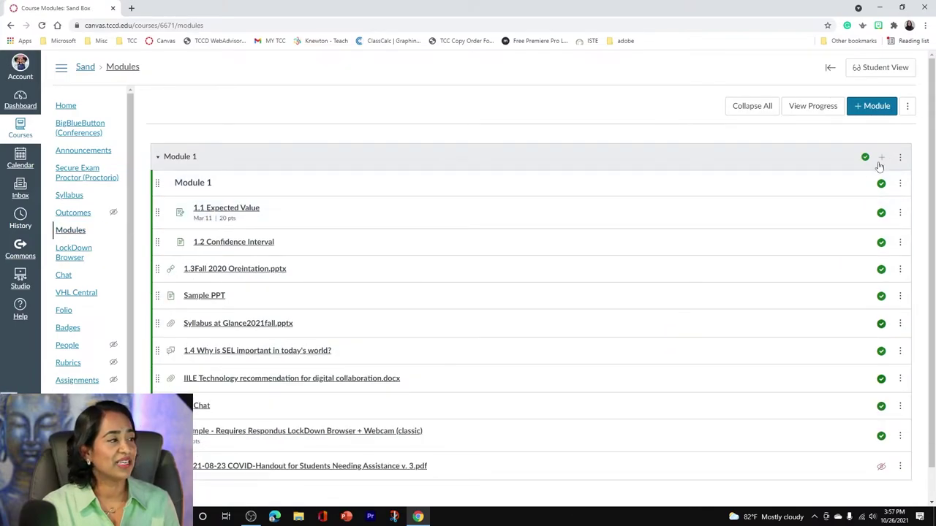
{"action": "left_click", "coordinate": [882, 160]}
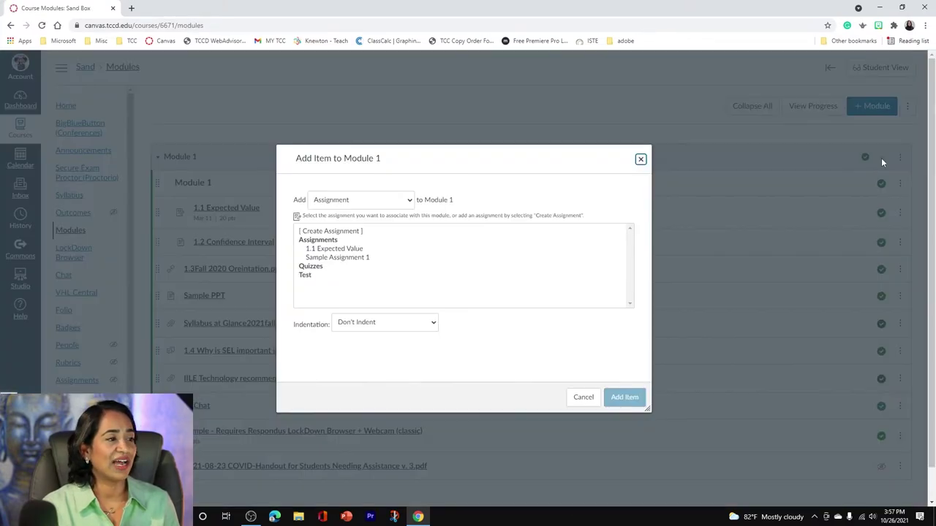
{"action": "left_click", "coordinate": [354, 258]}
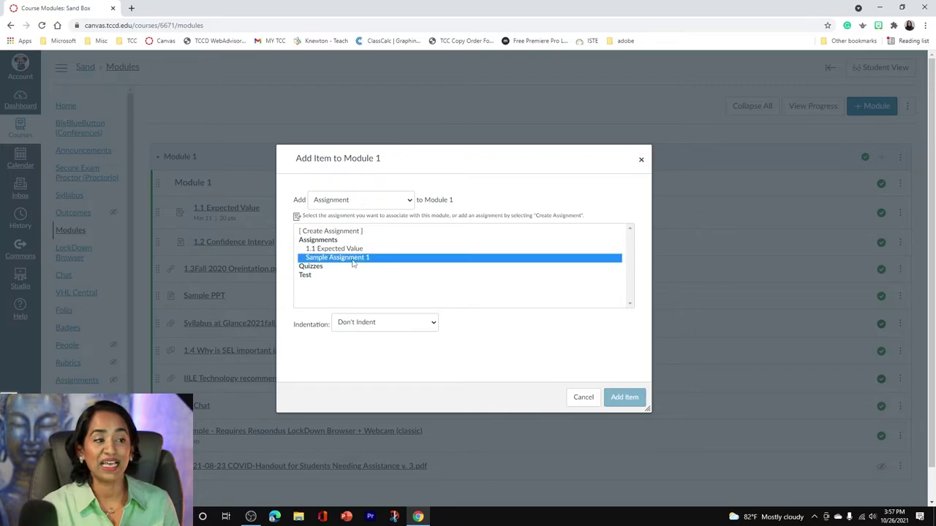
{"action": "left_click", "coordinate": [407, 201]}
{"action": "left_click", "coordinate": [349, 226]}
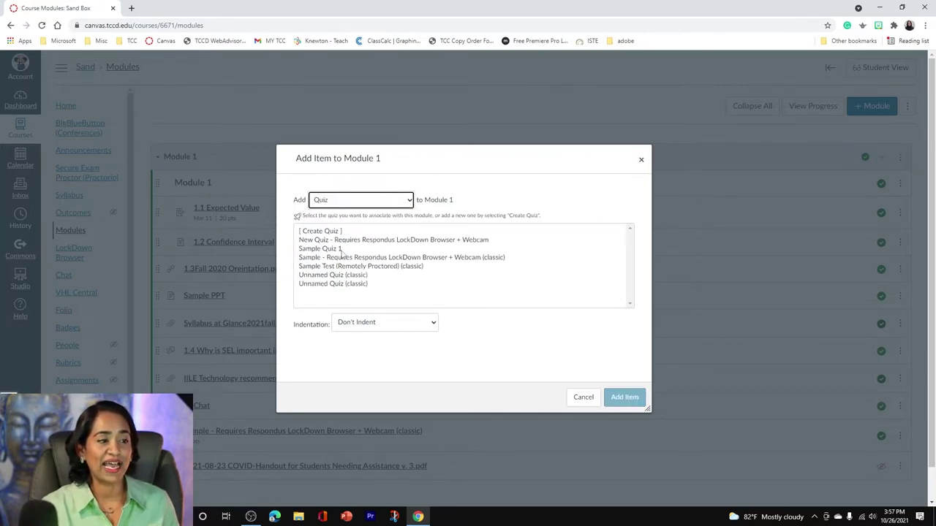
{"action": "left_click", "coordinate": [340, 250]}
{"action": "left_click", "coordinate": [407, 201]}
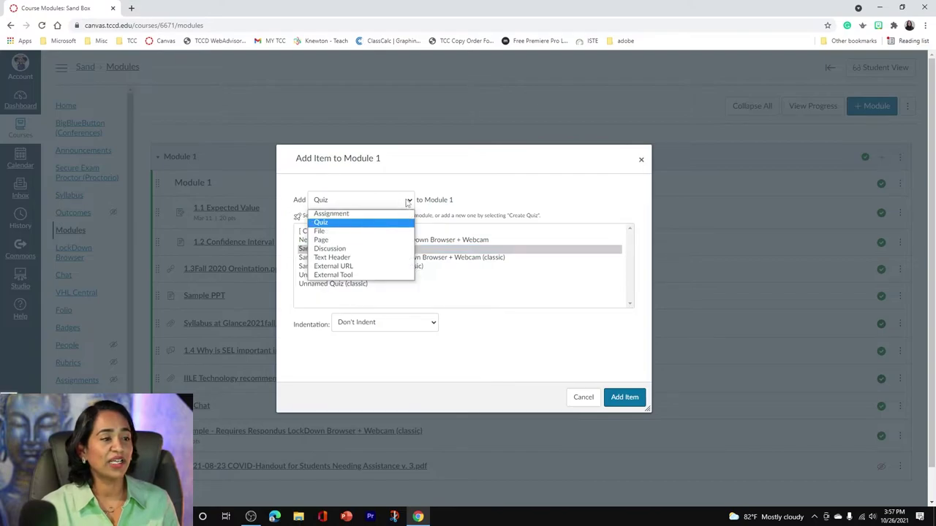
{"action": "left_click", "coordinate": [342, 251]}
{"action": "left_click", "coordinate": [342, 250]}
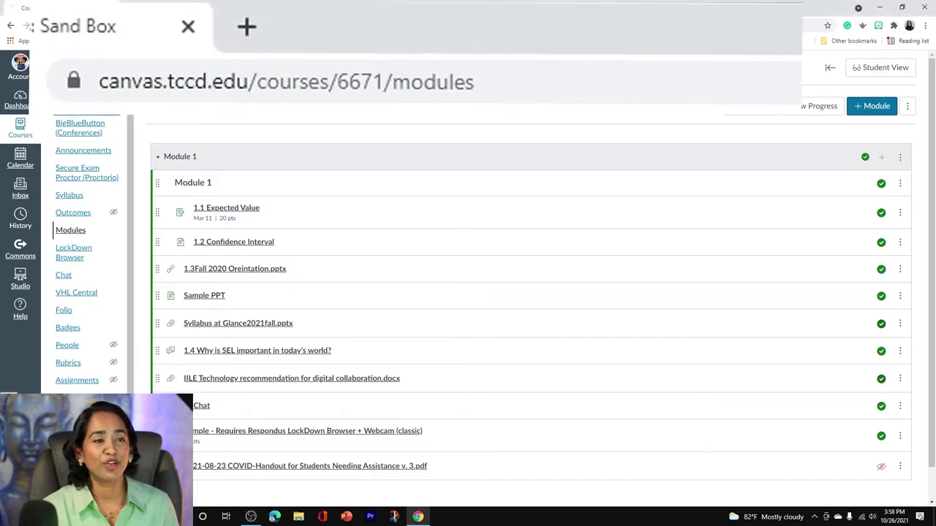
Remove /modules from the page address and load the course home page.
{"action": "key", "text": "BackSpace"}
{"action": "key", "text": "BackSpace"}
{"action": "key", "text": "BackSpace"}
{"action": "key", "text": "BackSpace"}
{"action": "key", "text": "BackSpace"}
{"action": "key", "text": "BackSpace"}
{"action": "key", "text": "BackSpace"}
{"action": "key", "text": "BackSpace"}
{"action": "key", "text": "Return"}
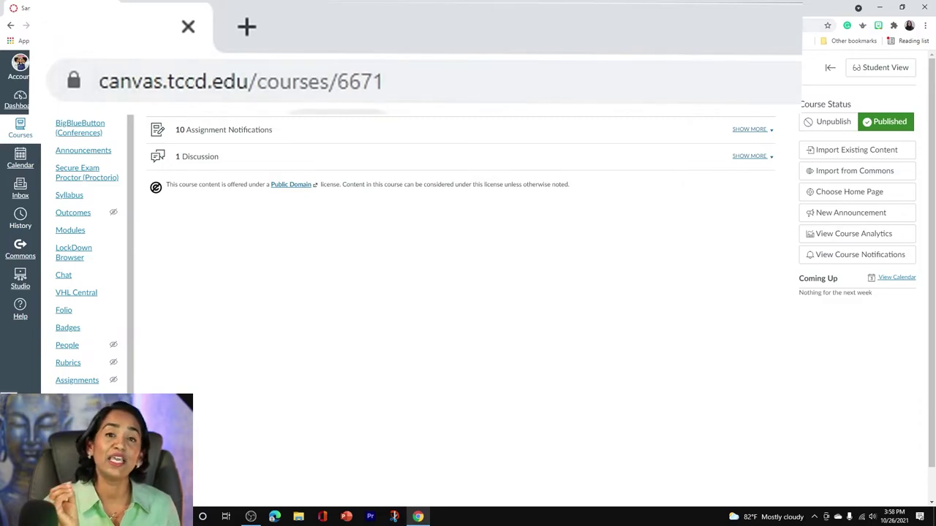
Append /undelete to the course address and reopen the page for restoring deleted items.
{"action": "left_click", "coordinate": [437, 82]}
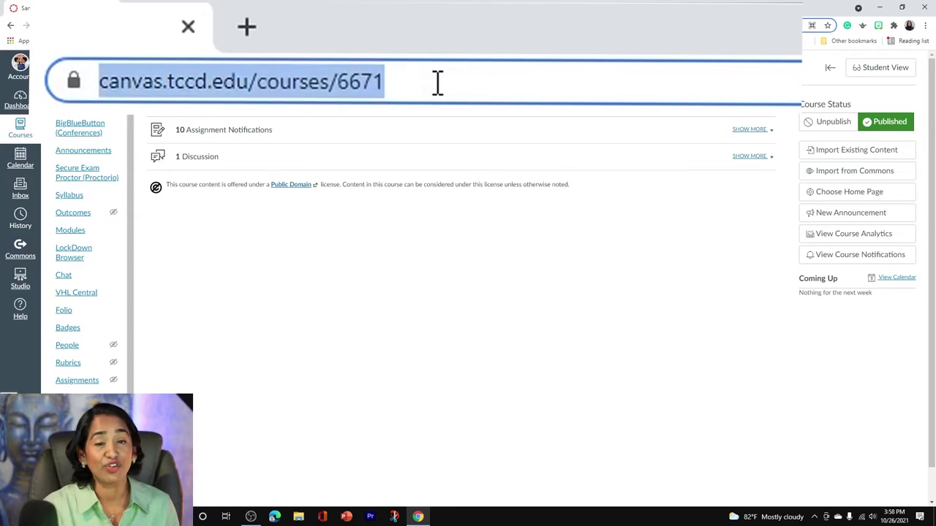
{"action": "left_click", "coordinate": [437, 82]}
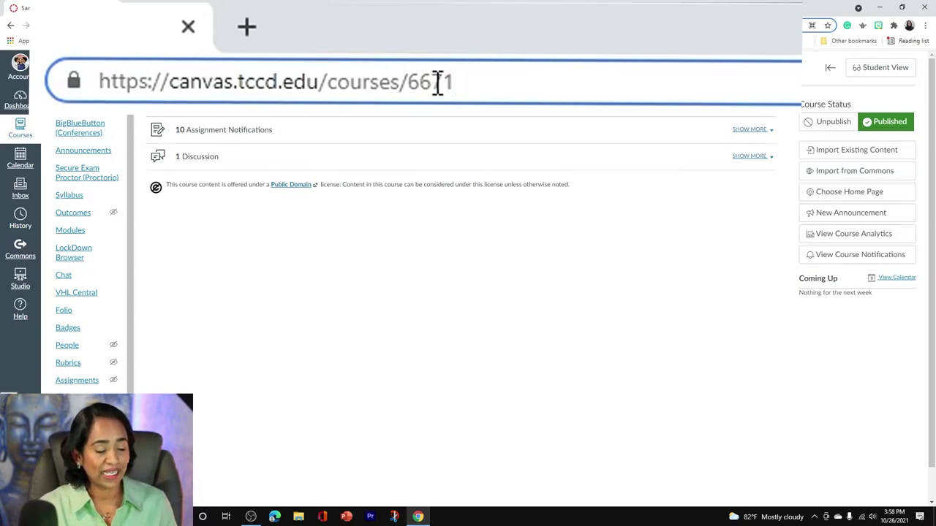
{"action": "type", "text": "/"}
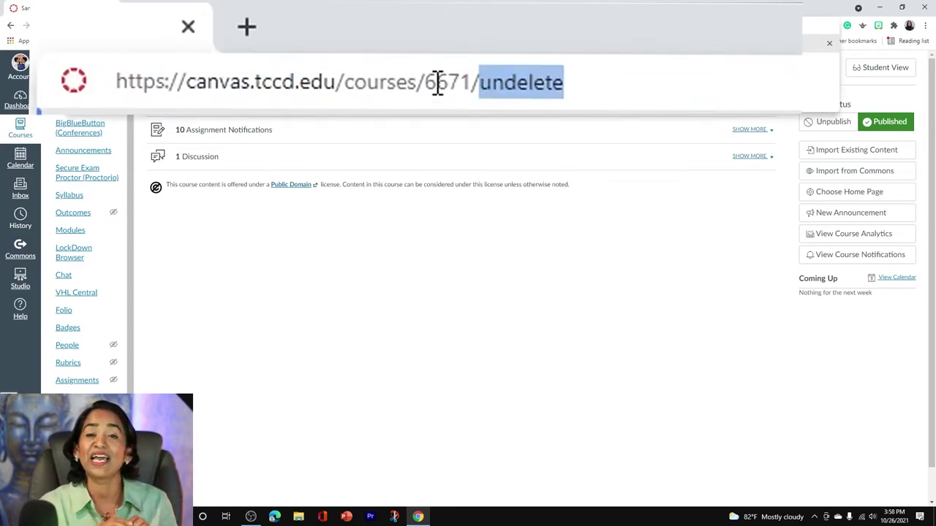
{"action": "key", "text": "Return"}
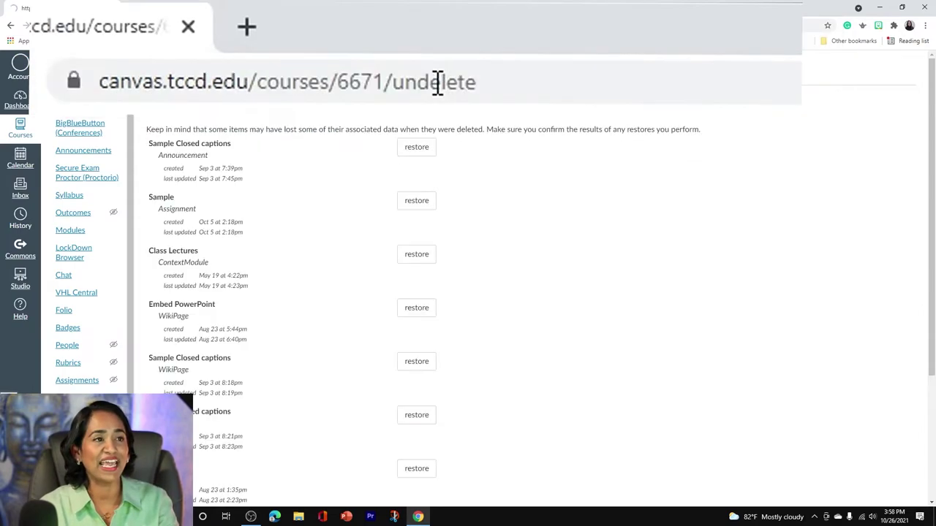